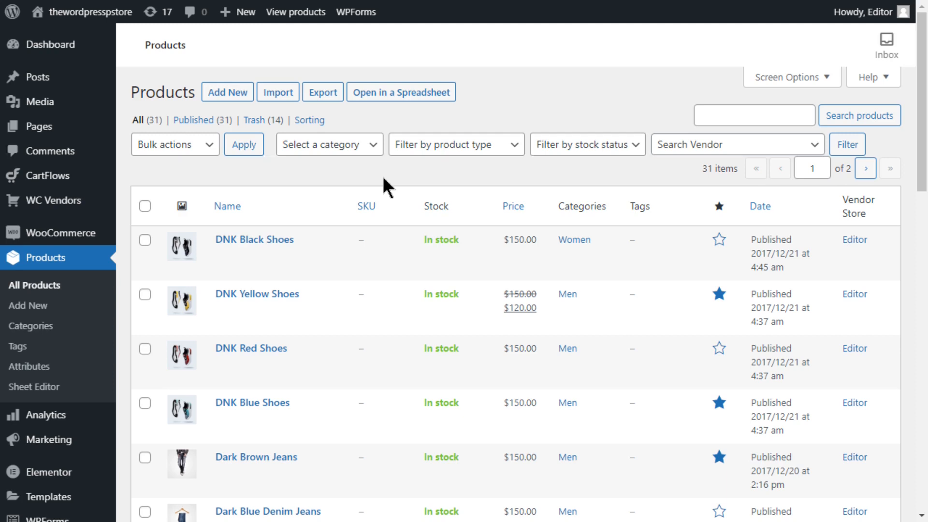
Open the products sheet editor and enable advanced filters in its search form
click(80, 390)
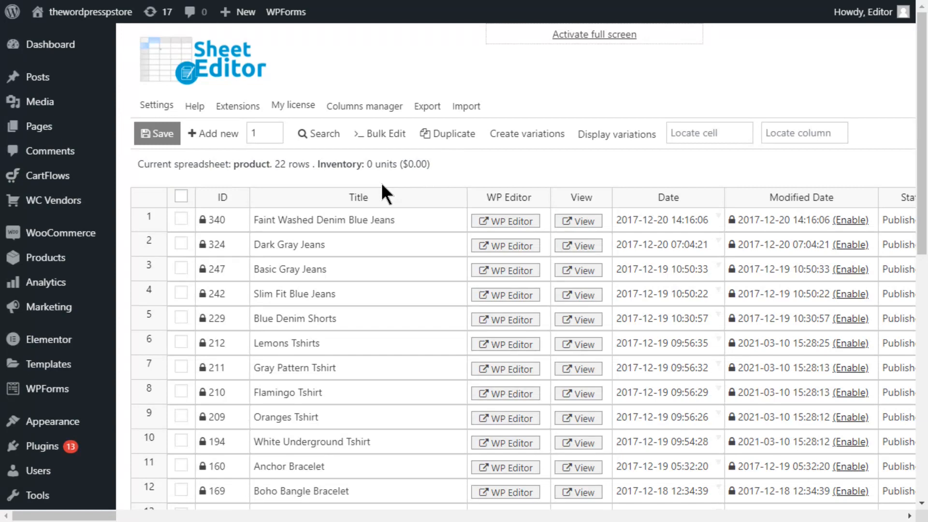
click(315, 130)
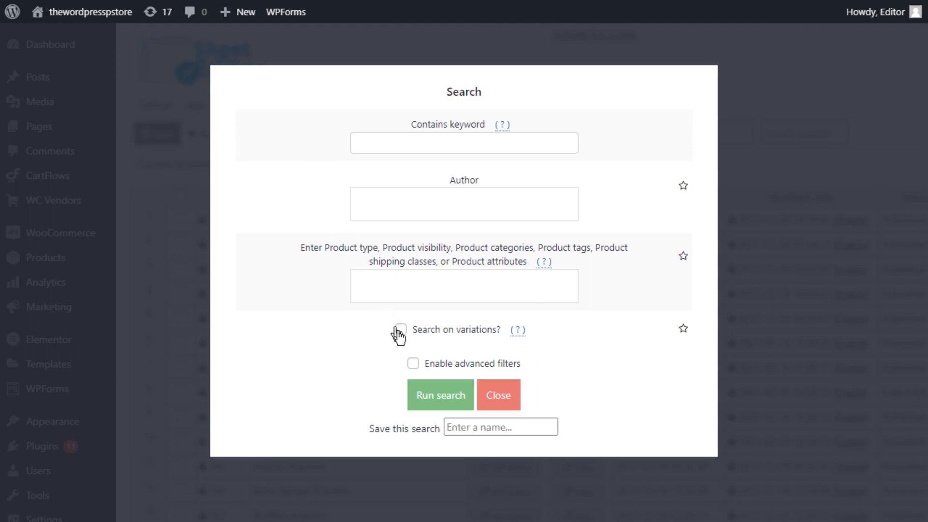
click(414, 365)
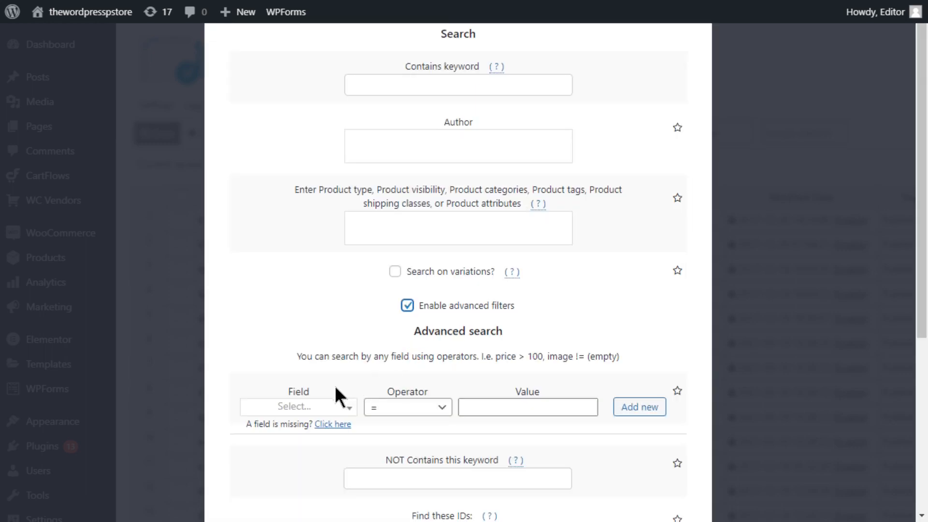
Search for products whose Product gallery field equals an empty value
click(304, 410)
text(pr)
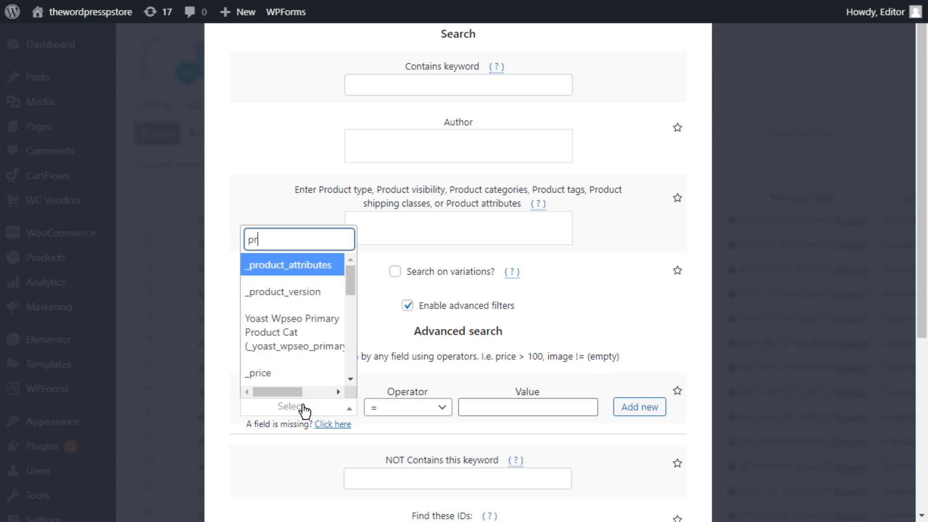
text(oduct ga)
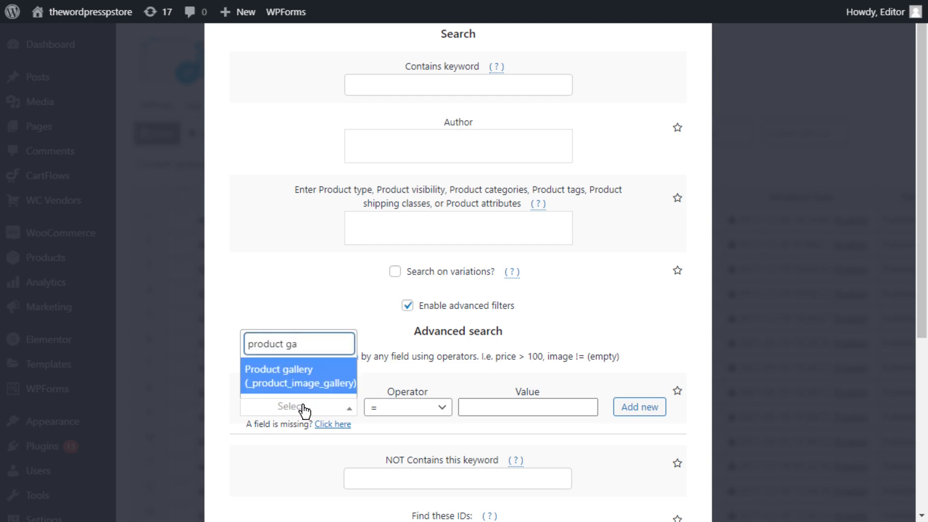
click(309, 387)
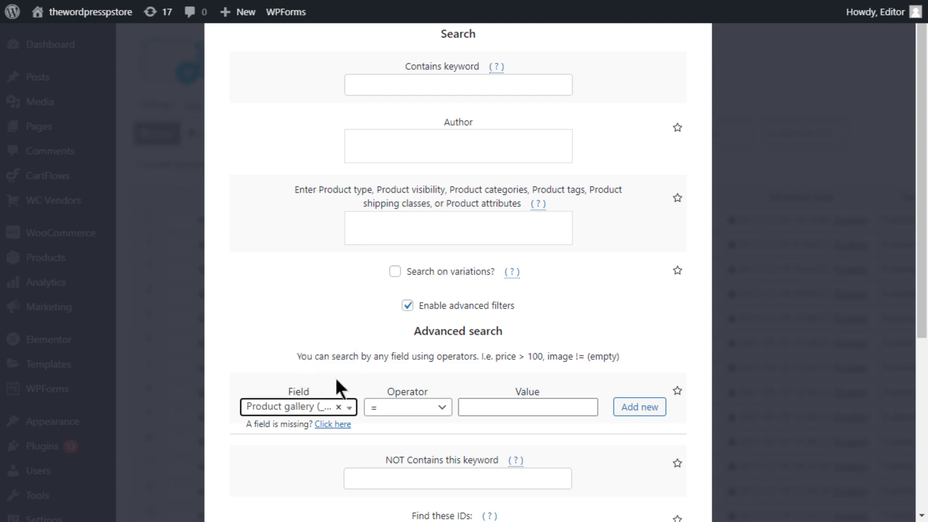
click(383, 409)
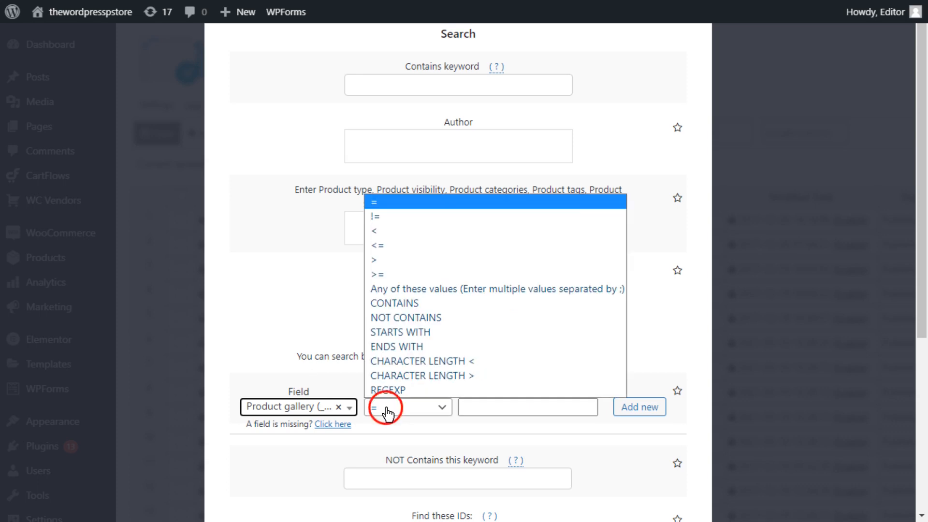
click(434, 204)
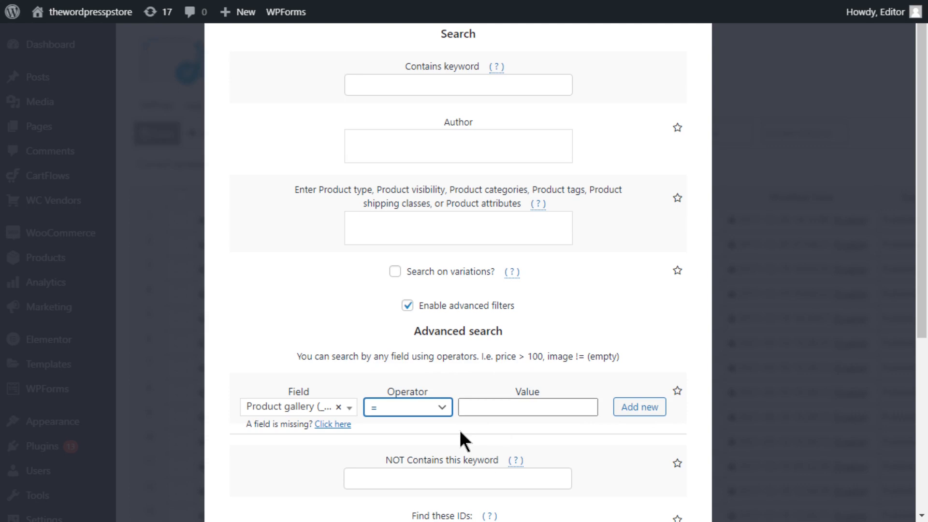
scroll(459, 430, down, 6)
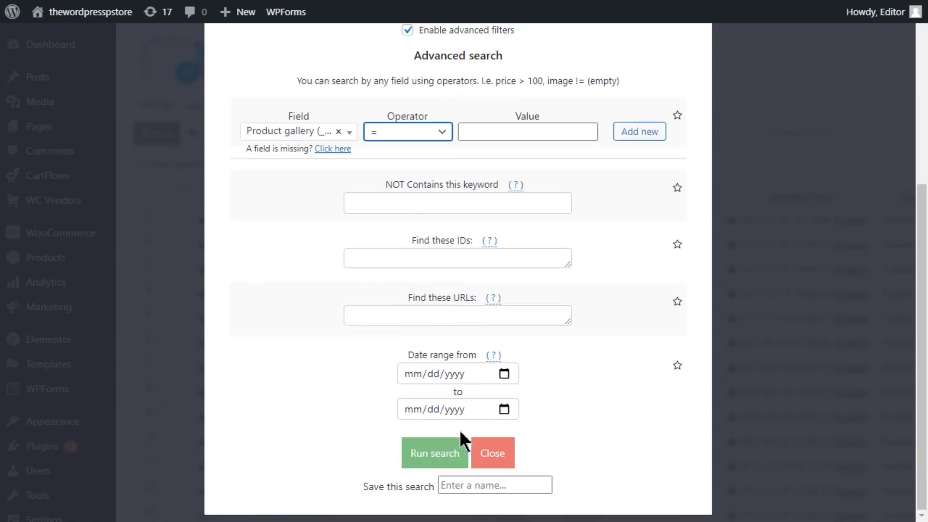
click(439, 452)
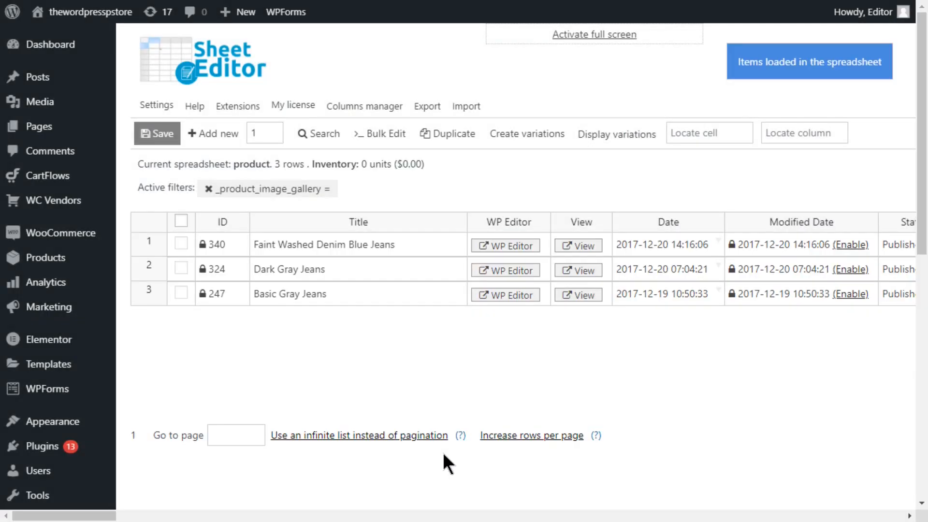
Locate the product gallery column in the filtered products spreadsheet
click(825, 129)
text(produc)
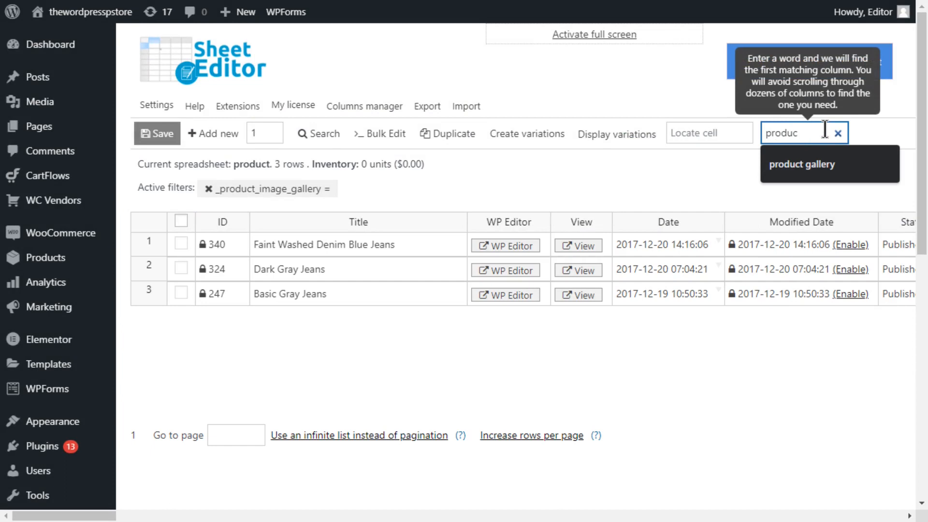
click(824, 169)
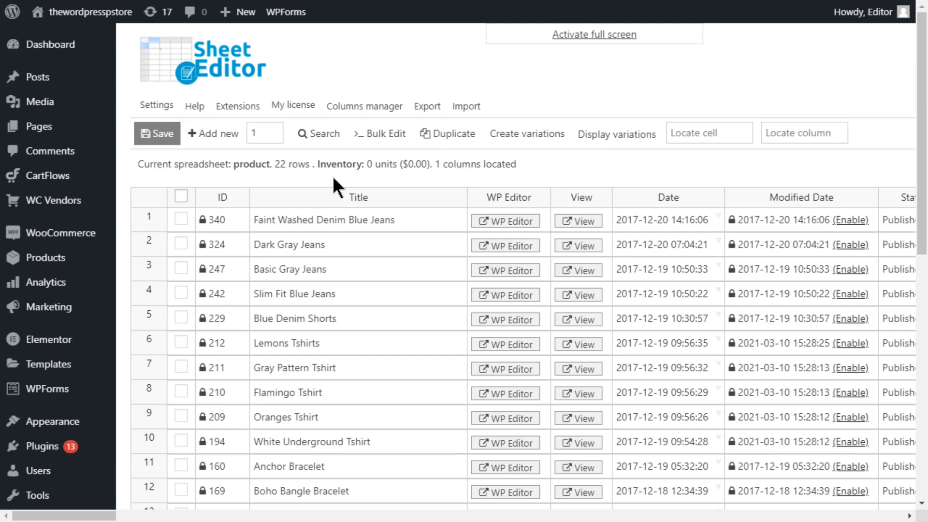
Set up a new product search with the keyword tshirt and the product category Women
click(325, 136)
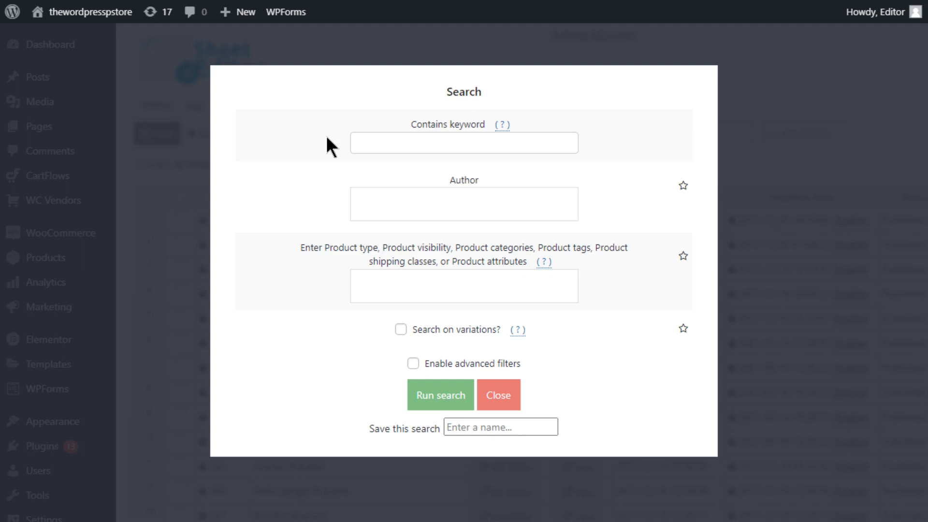
click(387, 144)
text(tshirt)
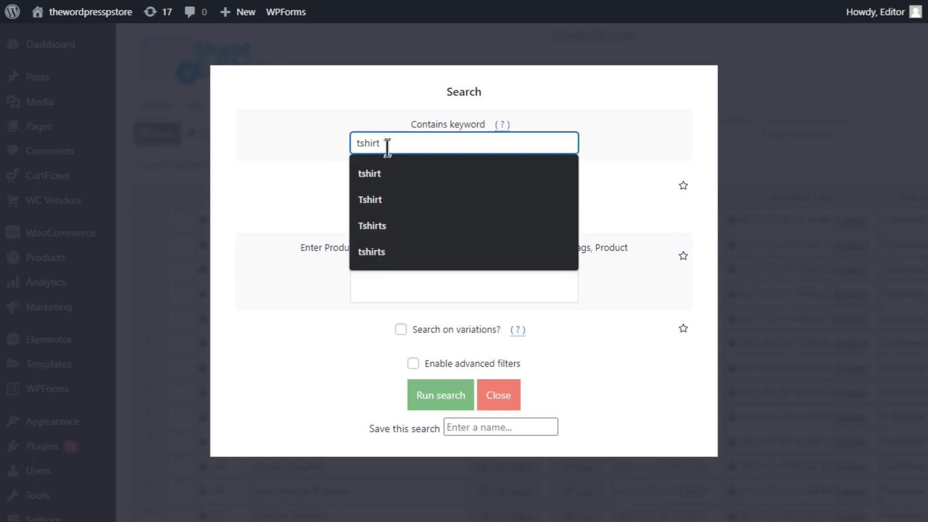
click(388, 181)
click(403, 290)
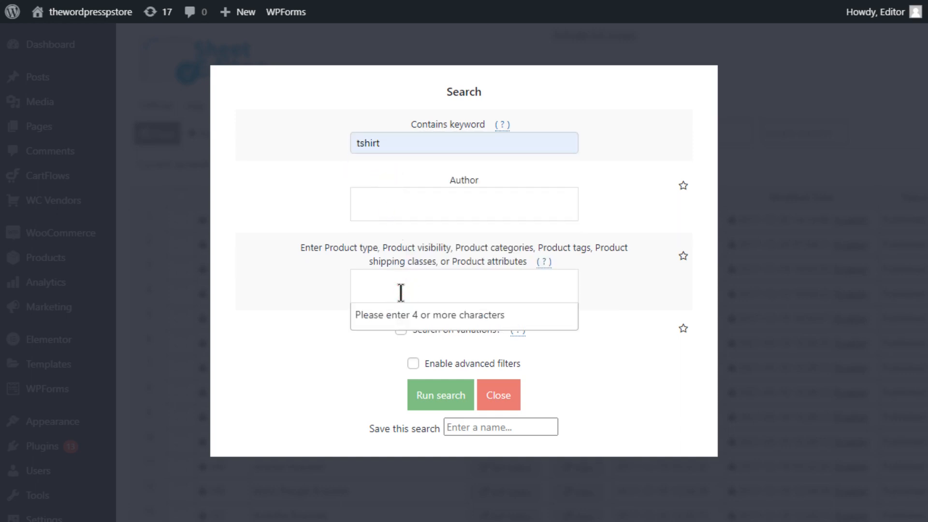
text(Women)
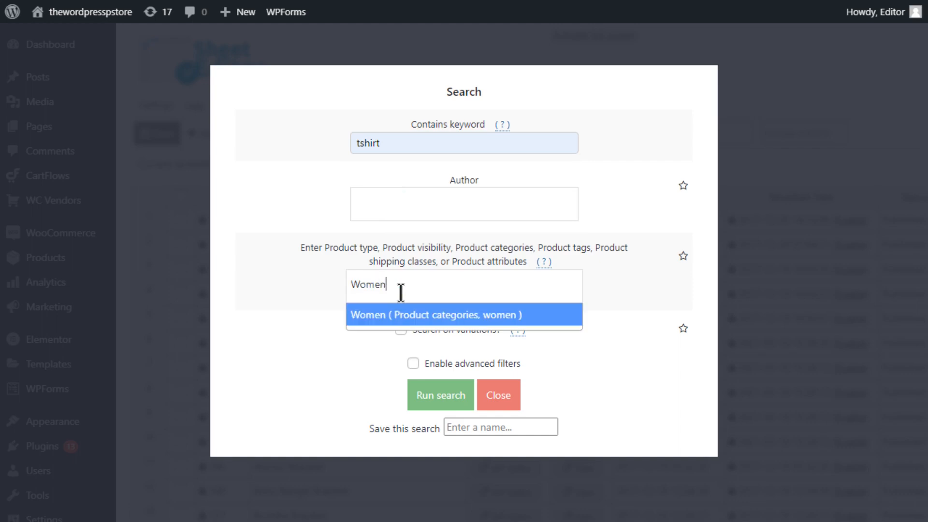
click(395, 320)
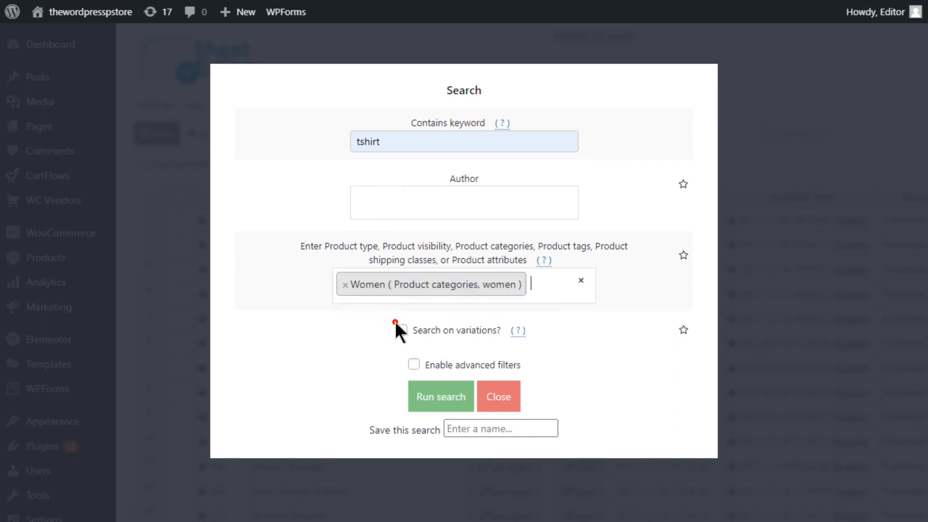
Add an advanced filter for Product gallery equal to an empty value and run the t-shirt search
click(414, 365)
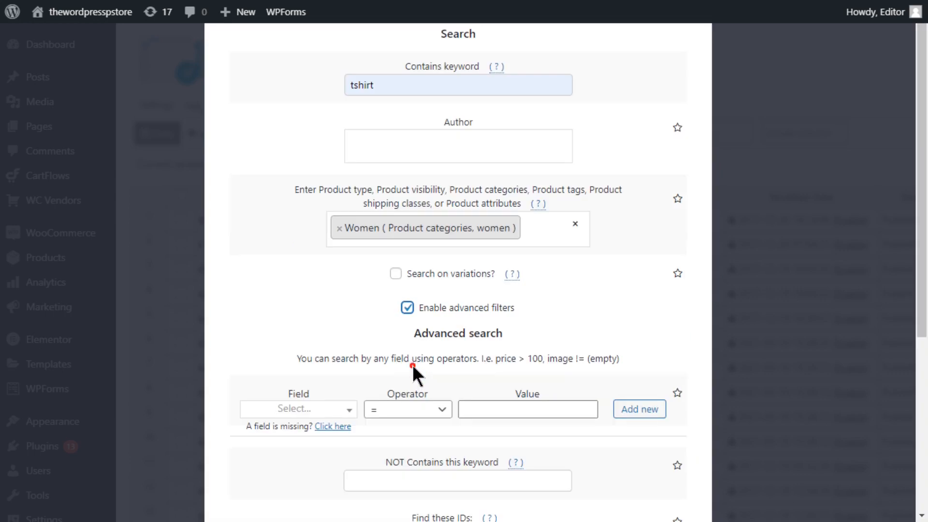
click(318, 408)
text(prod)
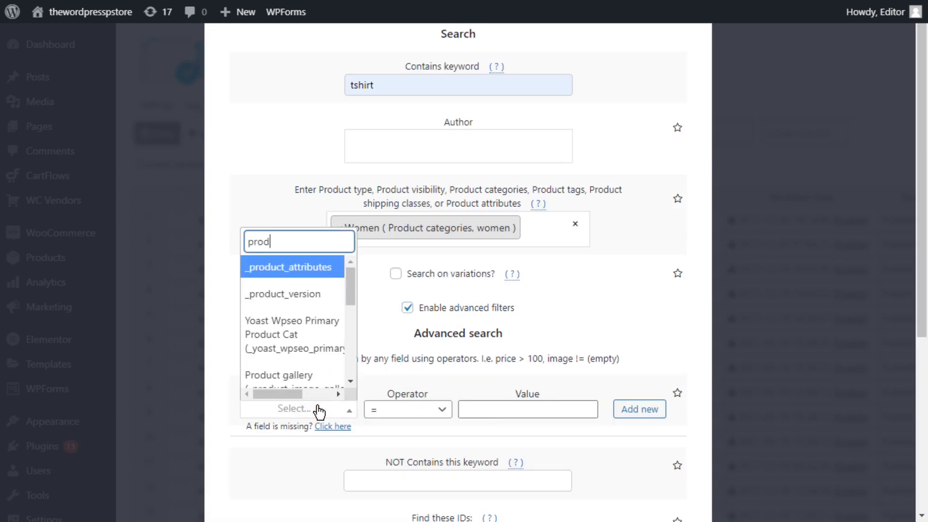
text(uct g)
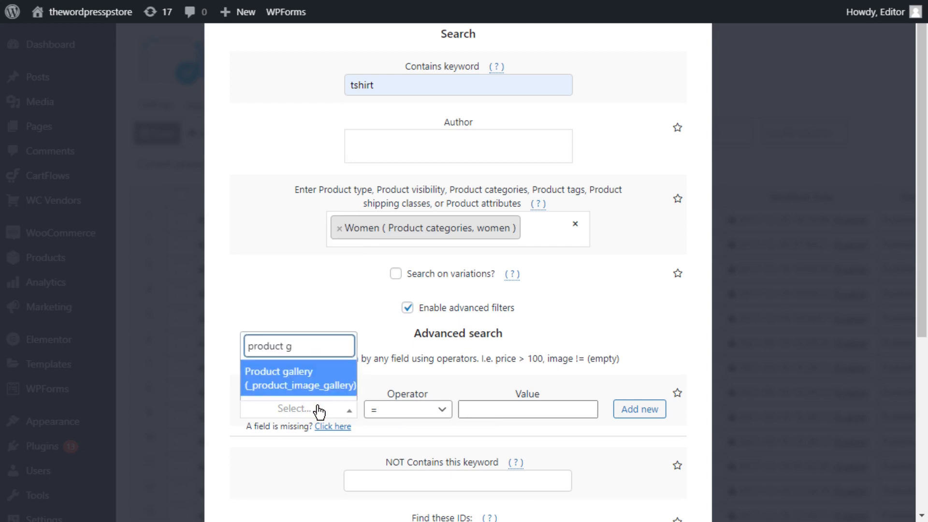
click(323, 381)
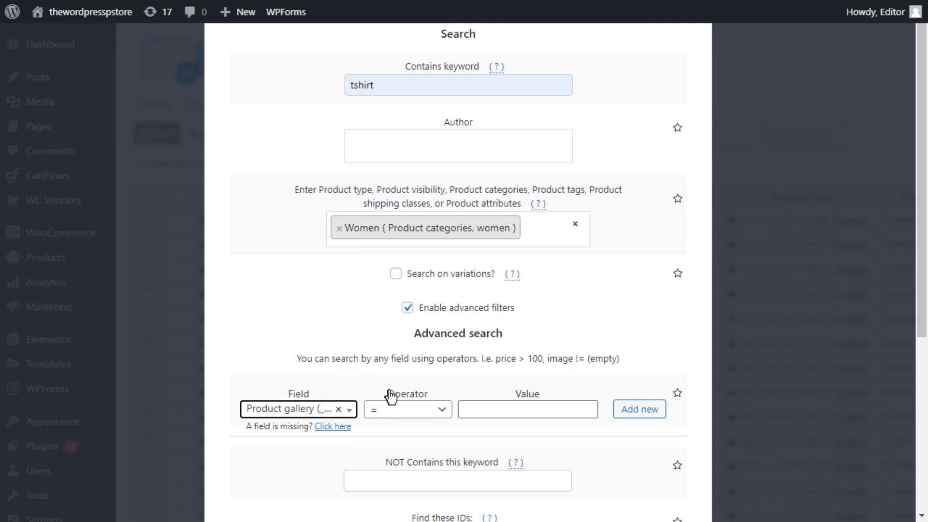
click(393, 411)
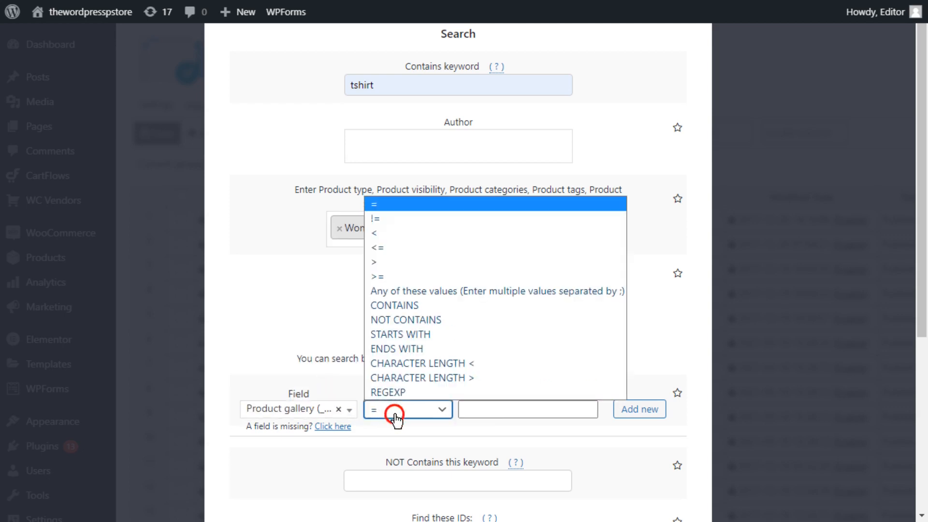
click(395, 203)
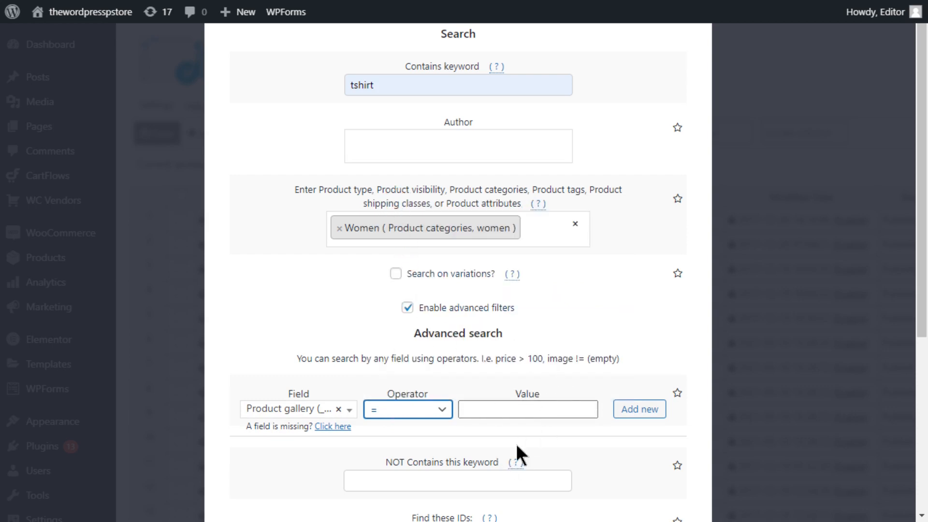
scroll(515, 443, down, 5)
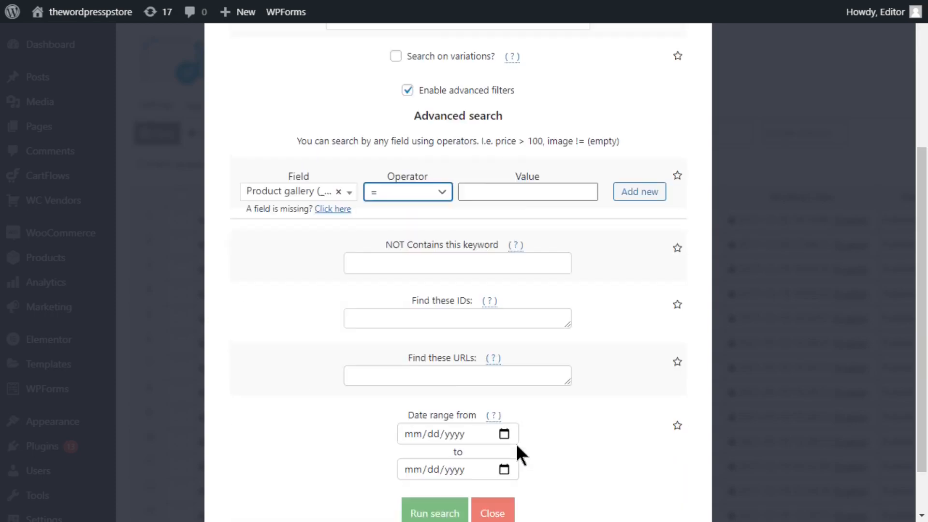
click(434, 460)
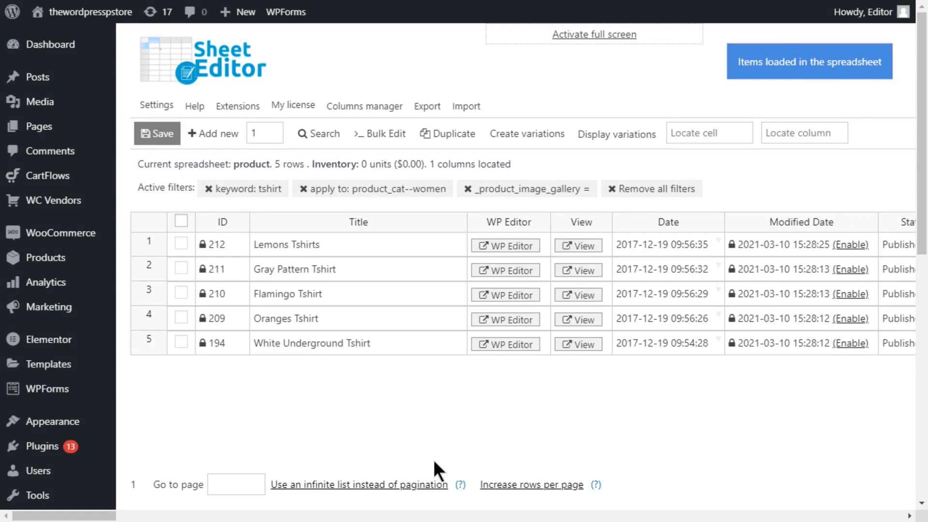
Locate the product gallery column for the filtered women's t-shirts
click(782, 133)
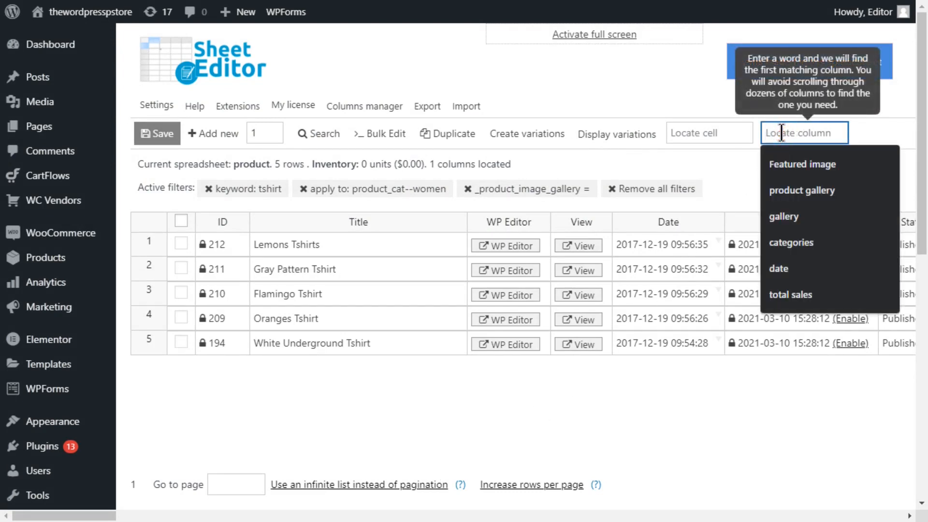
text(product gallery)
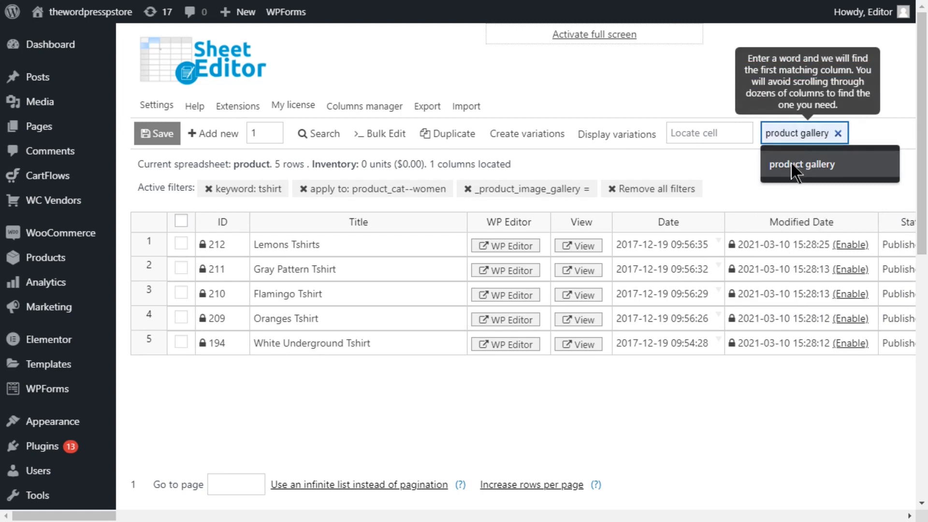
click(792, 164)
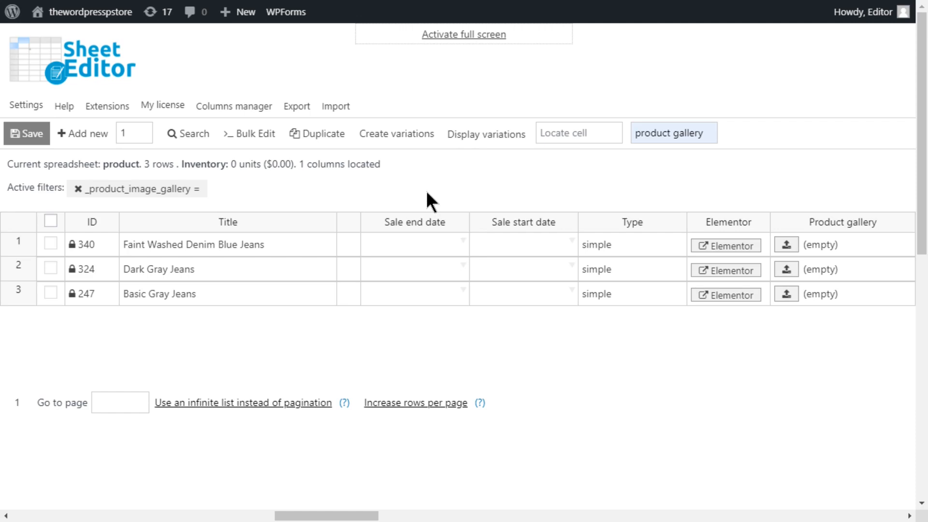
Insert the seven media library images ranging from women-fashion-free-img-3.jpg to women-fashion-free-img-4.jpg into the Faint Washed Denim Blue Jeans product gallery
click(786, 246)
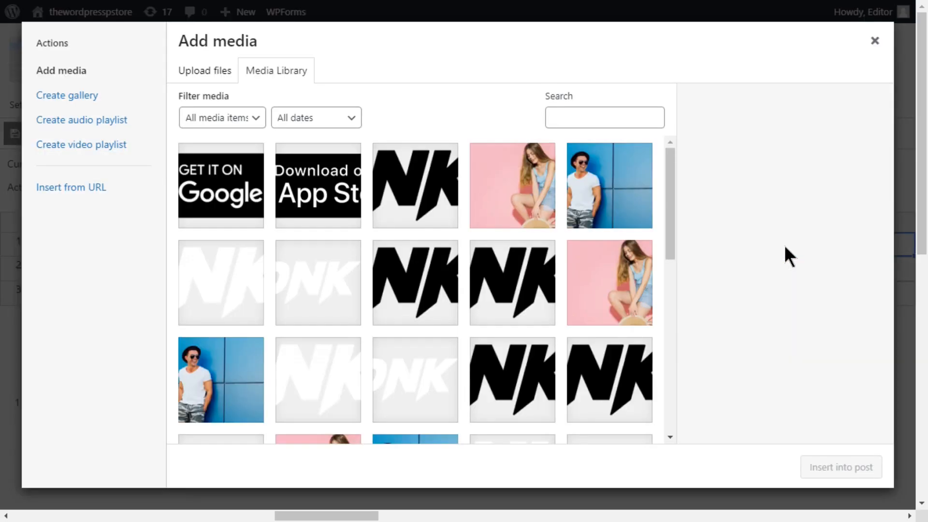
scroll(569, 319, down, 4)
scroll(565, 319, down, 5)
click(571, 314)
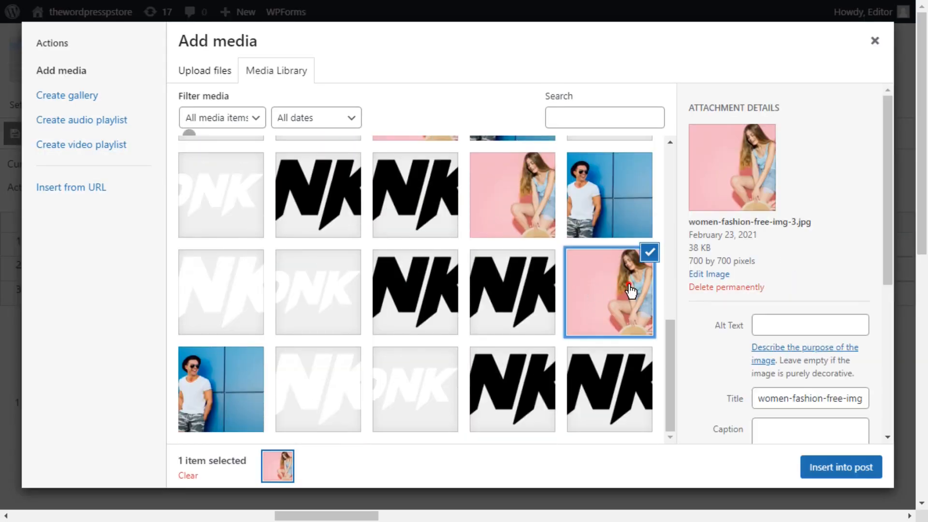
shift+click(528, 227)
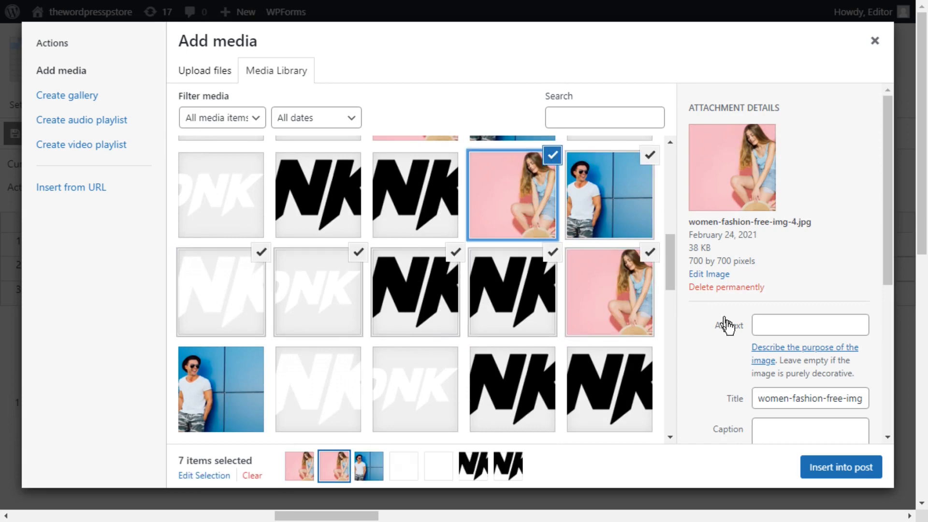
click(830, 464)
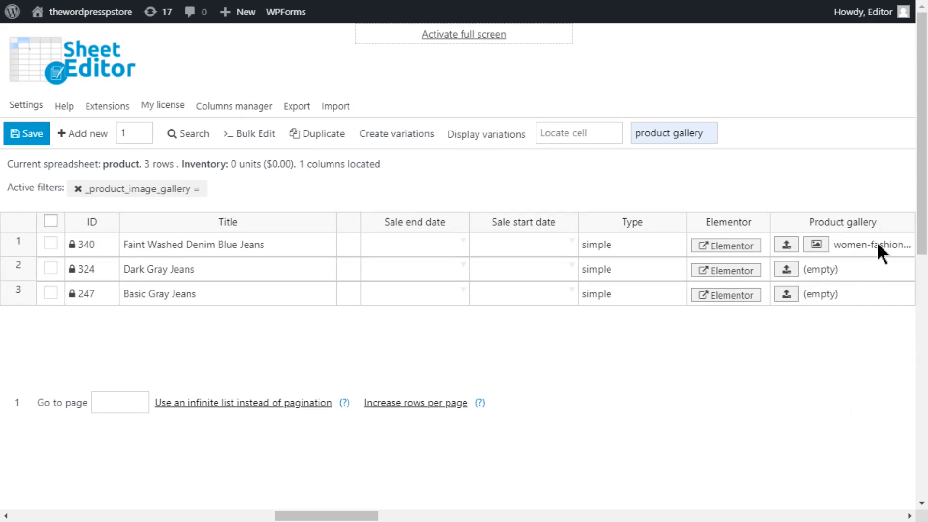
Copy the Faint Washed Denim Blue Jeans gallery to the Dark Gray Jeans and Basic Gray Jeans rows and save the spreadsheet
drag(317, 517, 344, 517)
click(665, 250)
drag(691, 256, 689, 295)
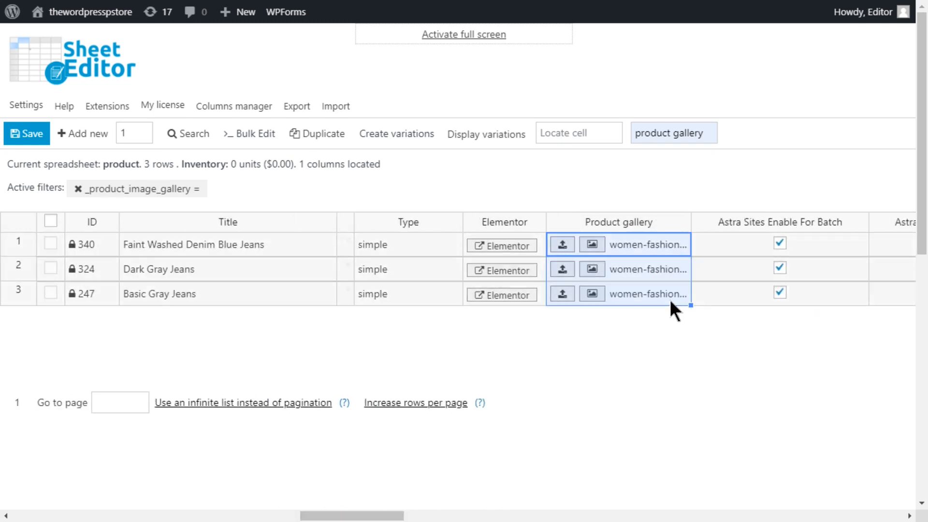
click(31, 137)
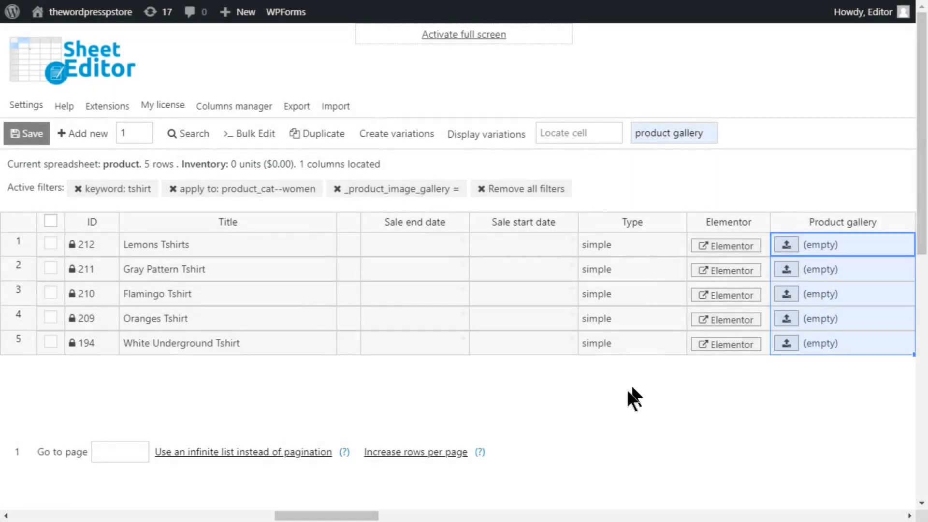
drag(373, 513, 386, 514)
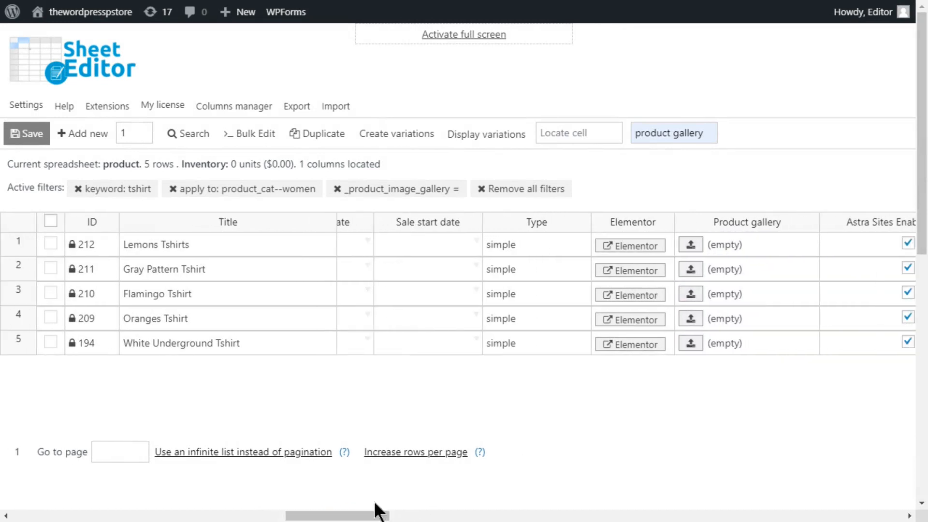
double_click(784, 243)
key(ctrl+shift+v)
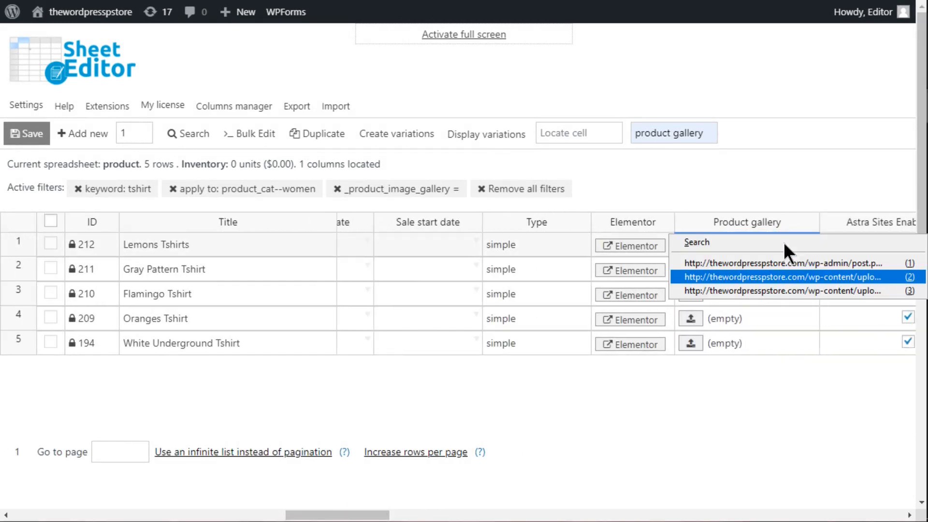
click(774, 275)
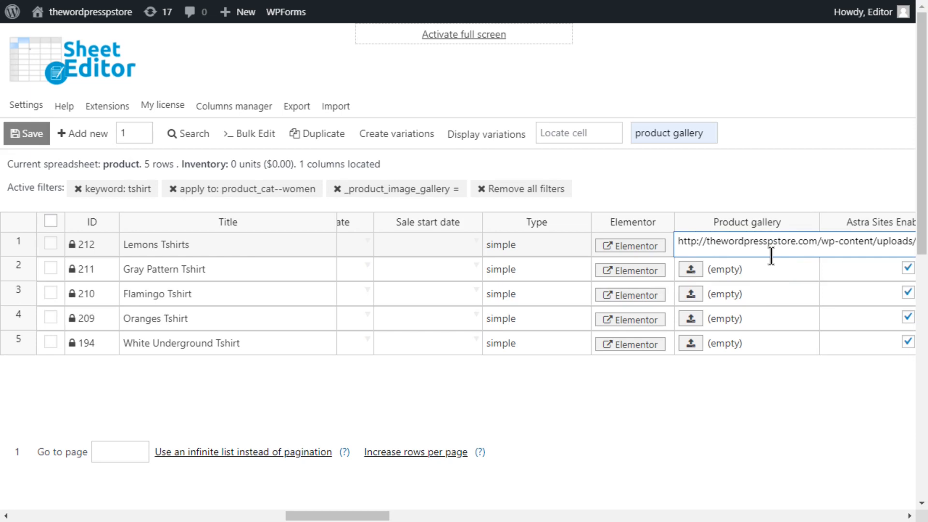
key(ctrl+shift+v)
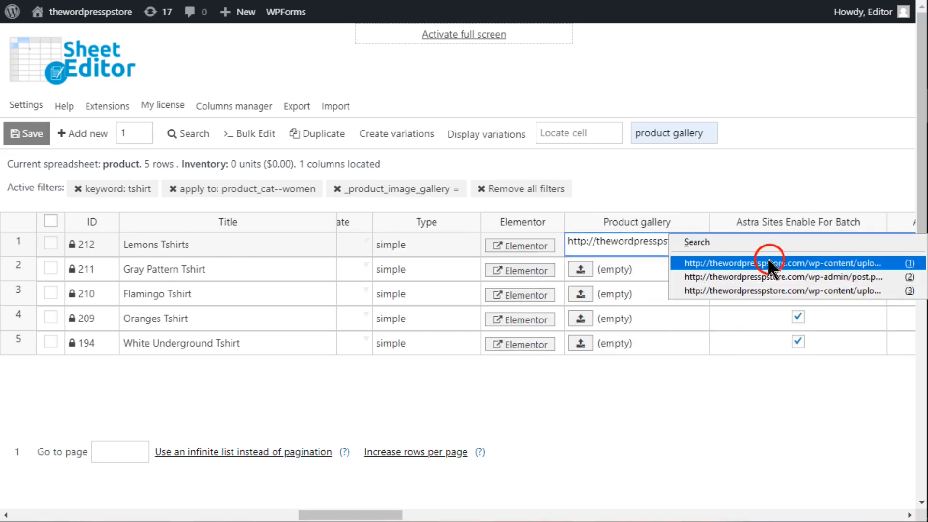
click(771, 264)
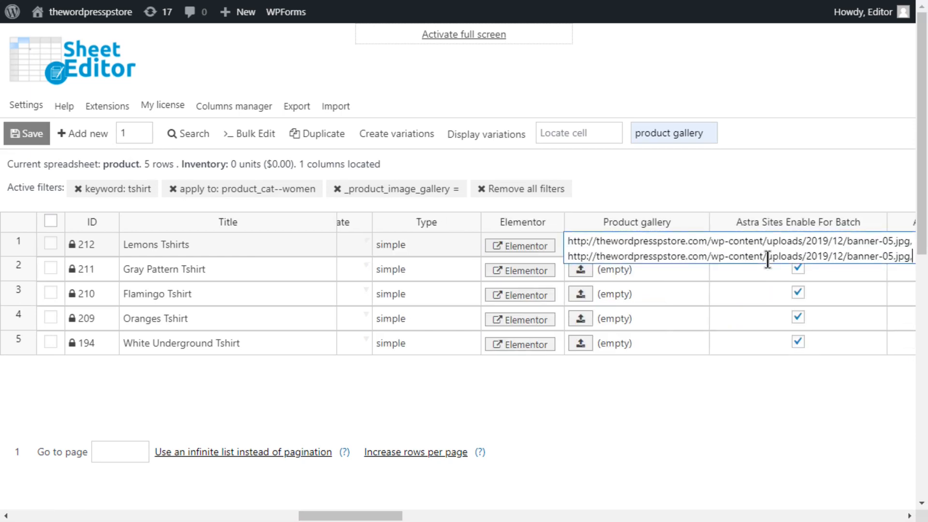
key(ctrl+shift+v)
click(758, 309)
key(Return)
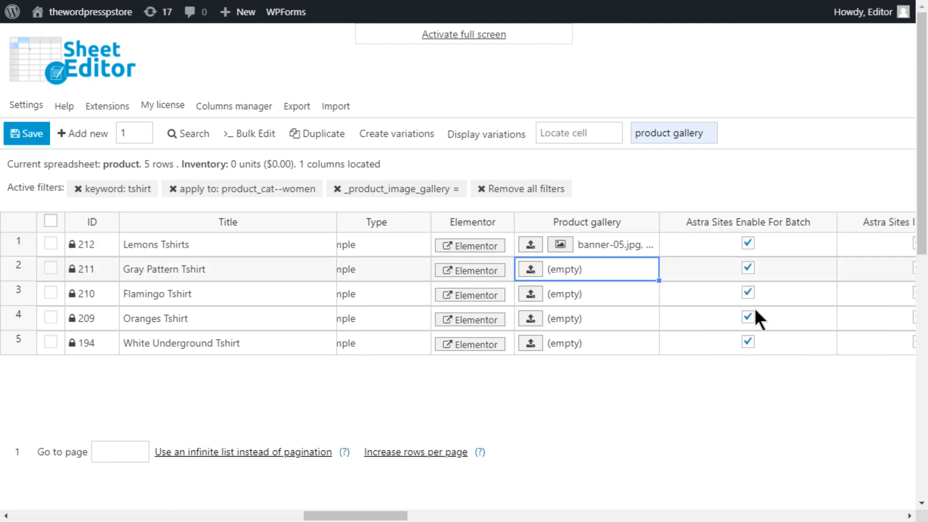
Fill the Lemons Tshirts gallery down to the four rows through White Underground Tshirt and save the spreadsheet
click(647, 240)
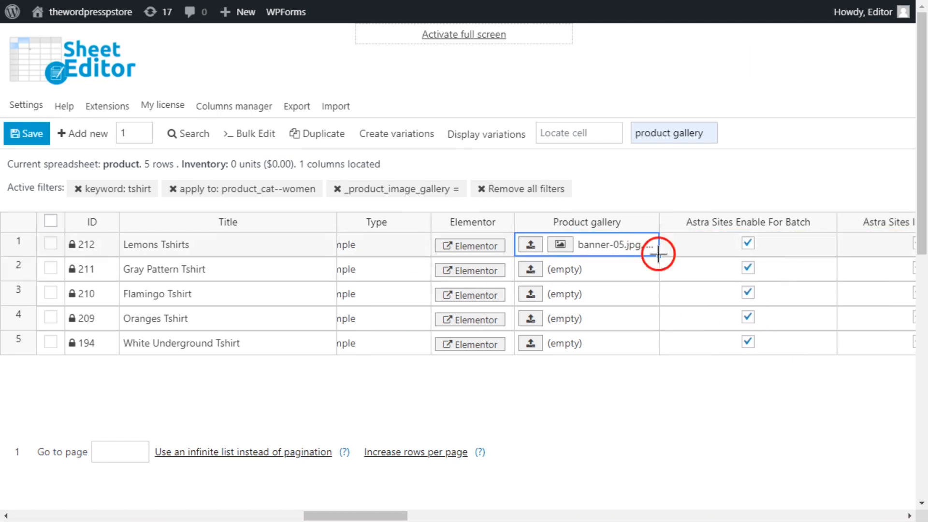
drag(659, 254, 644, 338)
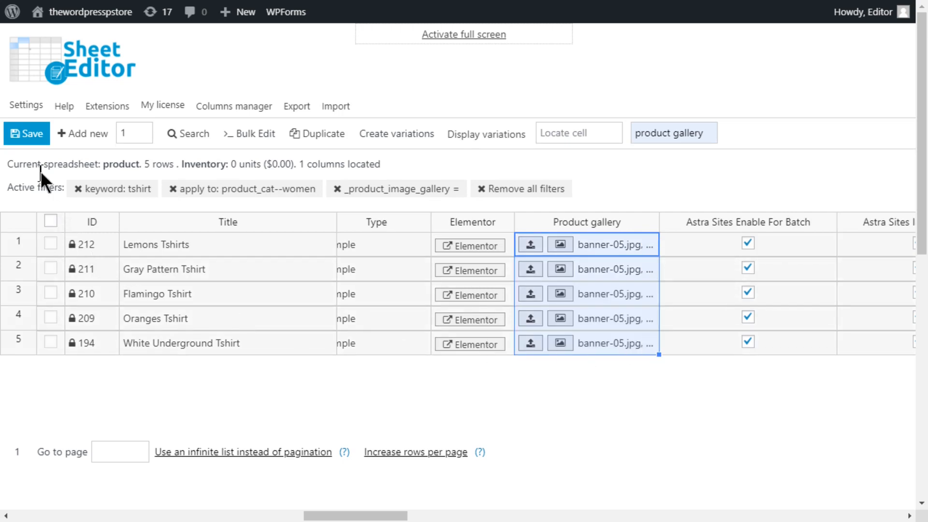
click(36, 135)
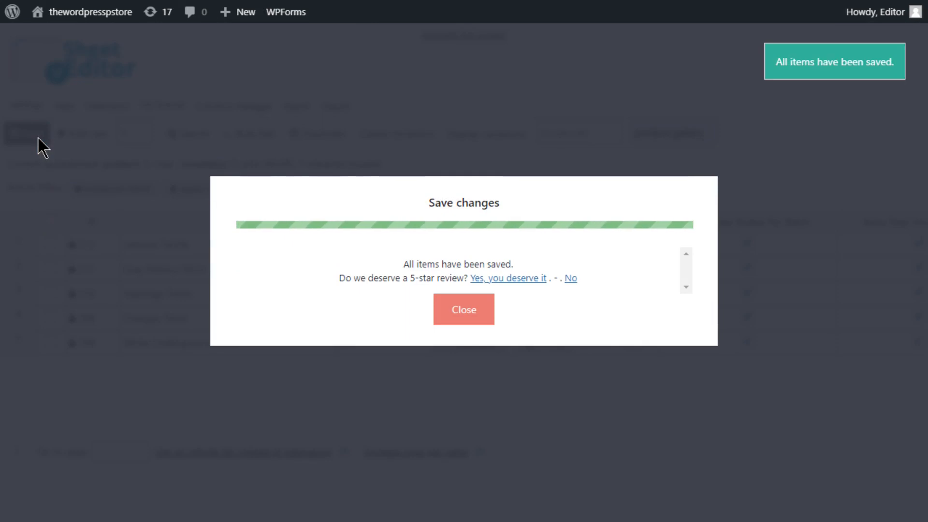
click(442, 311)
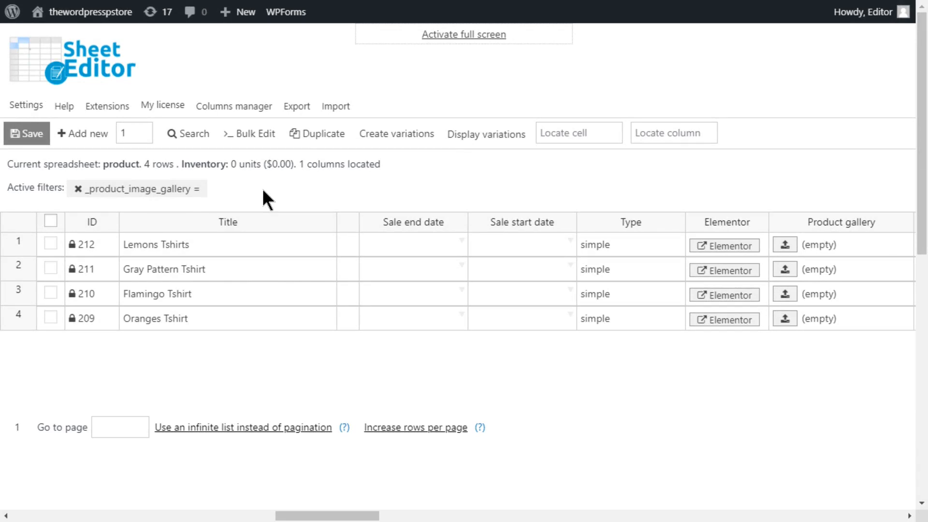
Set up a bulk edit of all rows from the current search, with Product gallery as the field and Set value as the edit type
click(250, 140)
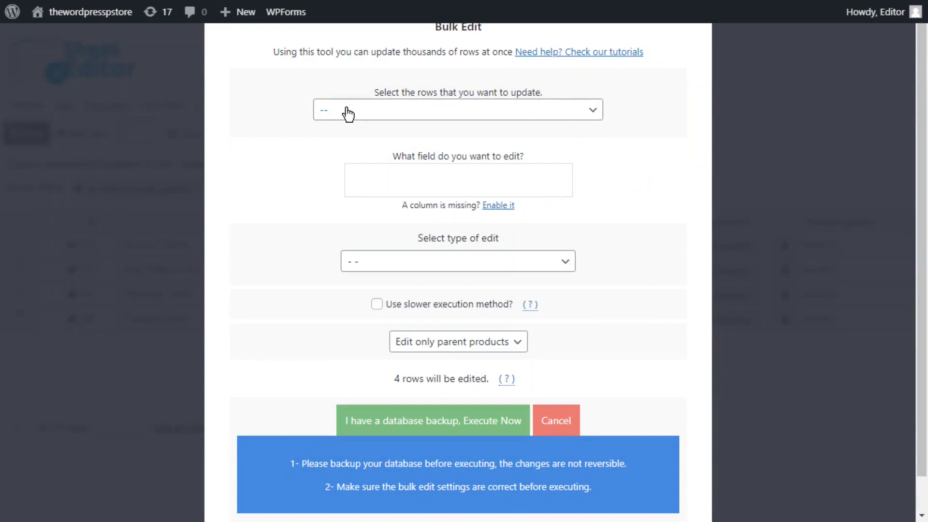
click(347, 112)
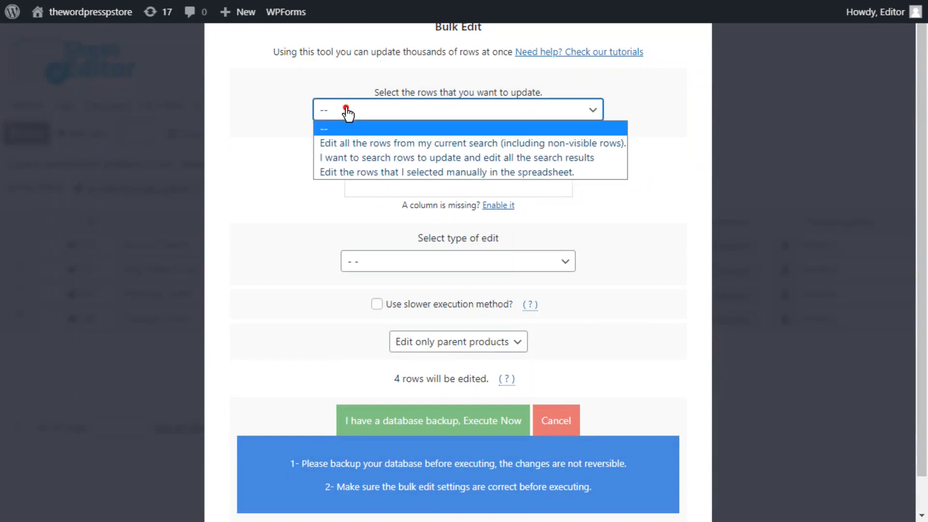
click(350, 142)
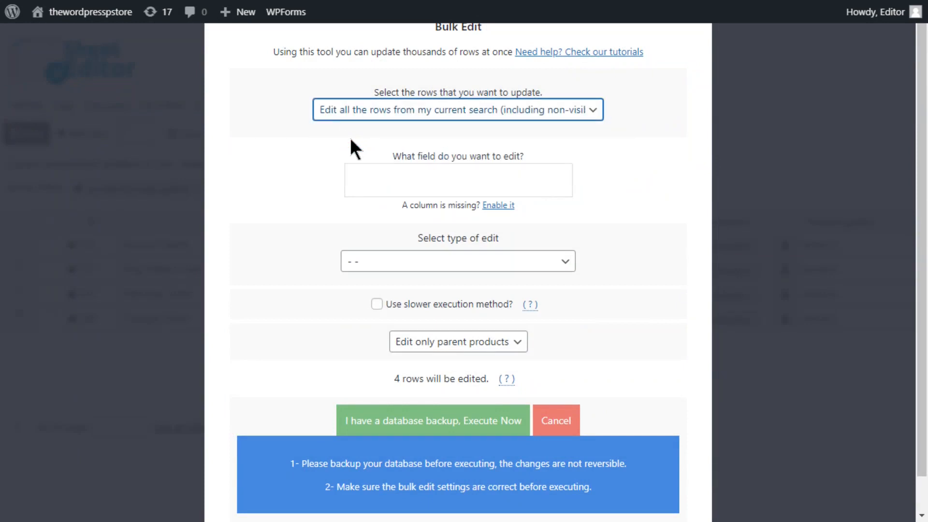
click(348, 177)
text(product gallery)
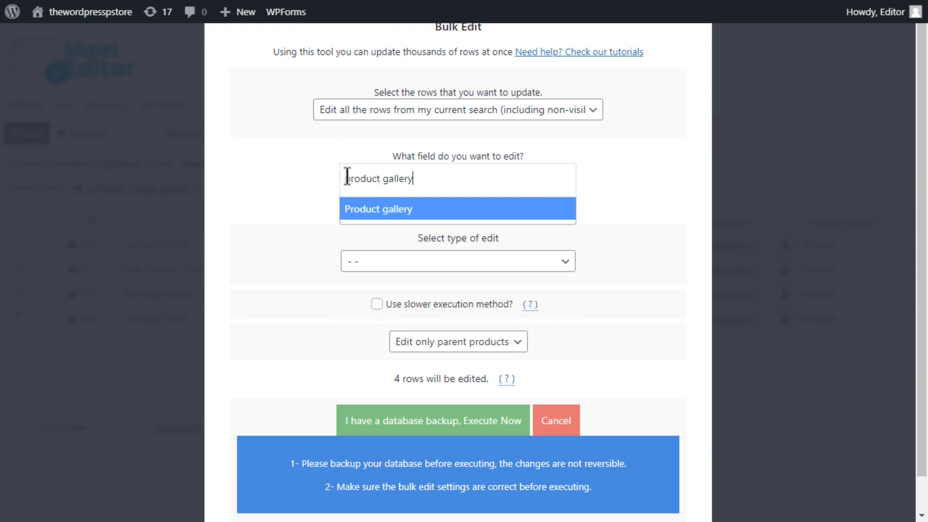
click(359, 216)
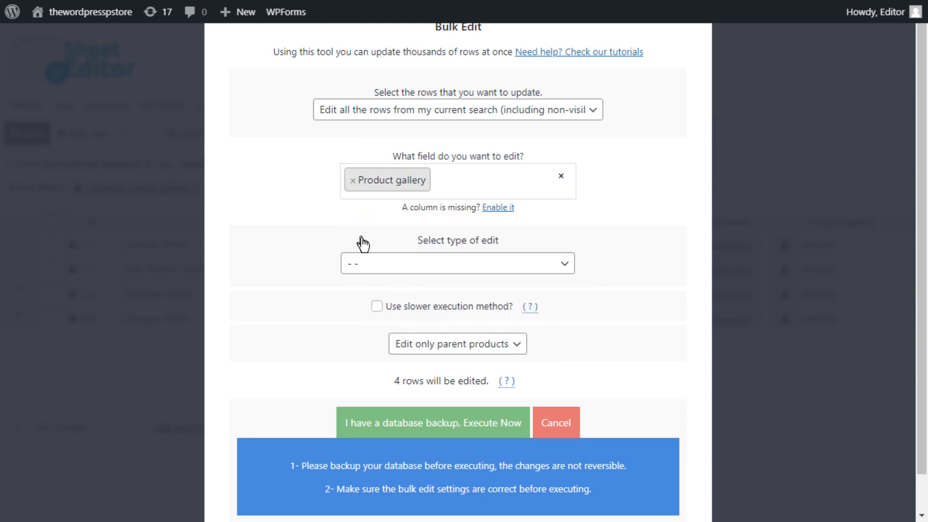
click(363, 257)
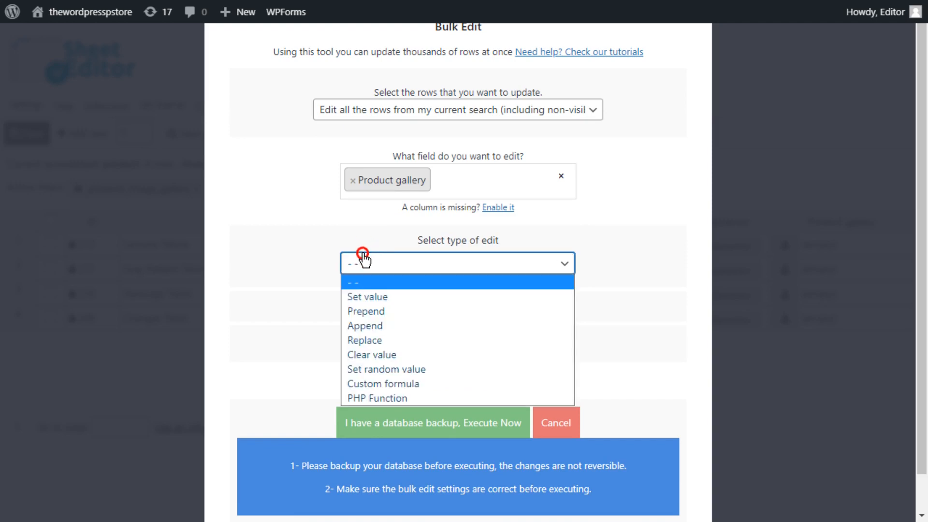
click(366, 293)
Insert three consecutive folded t-shirt images from the media library, starting with White.jpg, as the bulk edit's gallery files
click(435, 303)
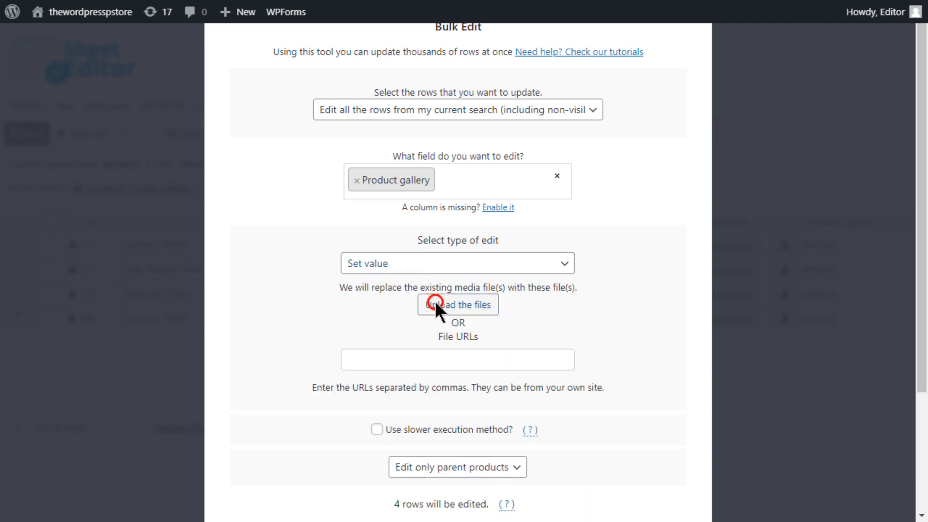
scroll(435, 306, down, 5)
scroll(437, 308, down, 2)
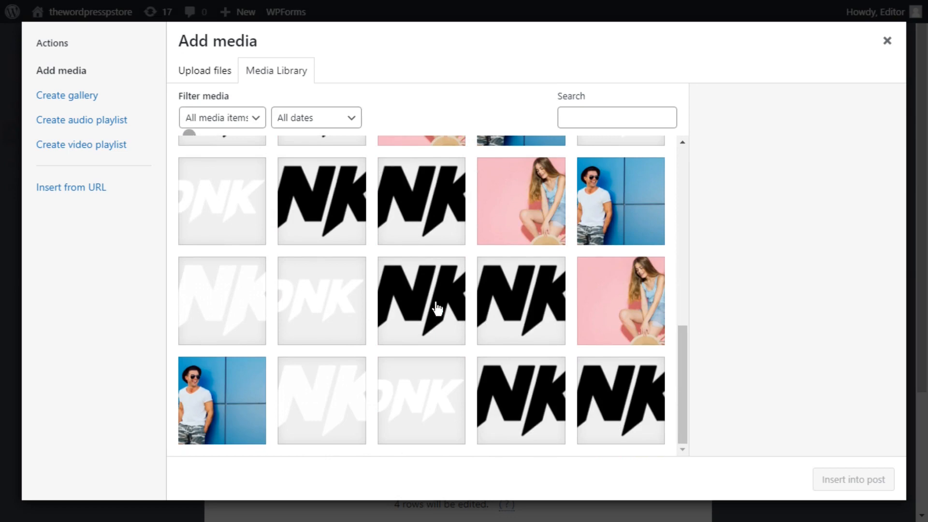
scroll(436, 308, down, 10)
click(321, 316)
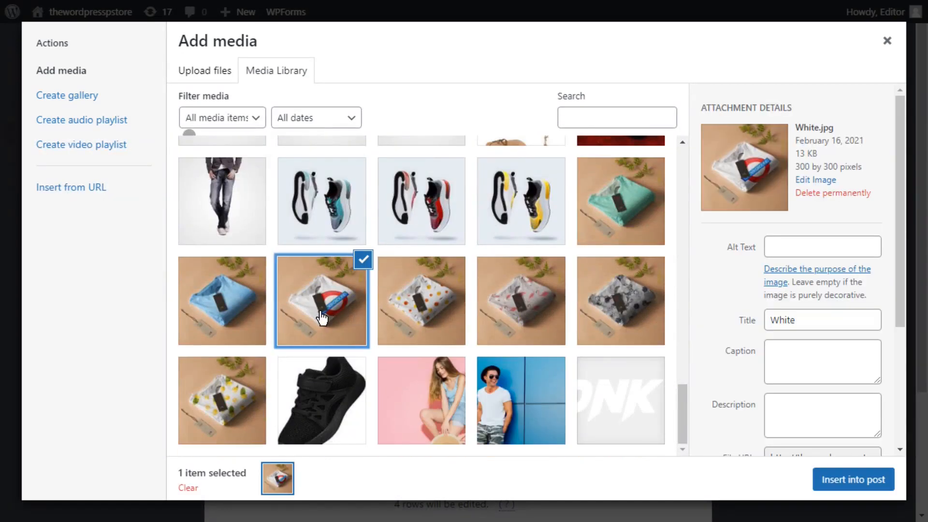
shift+click(490, 315)
click(841, 480)
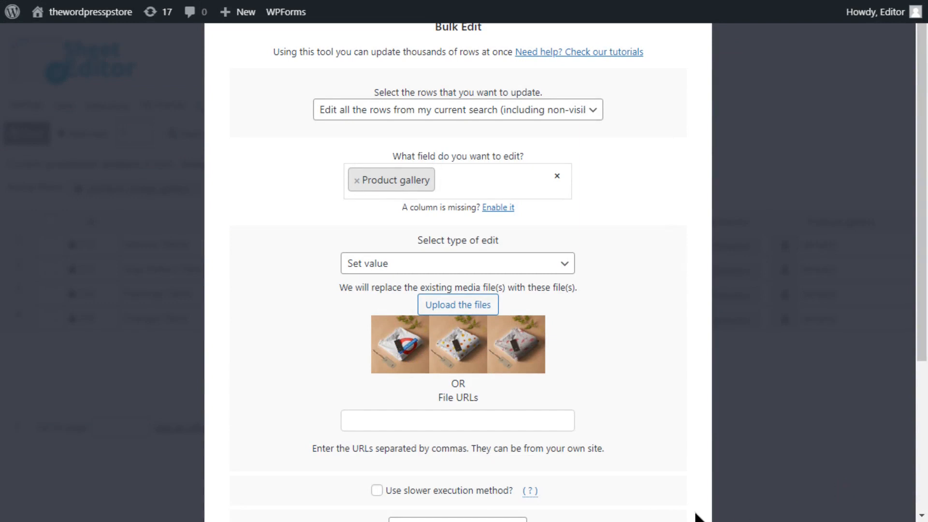
Execute the Product gallery bulk edit for parent products only and close the finished dialog
scroll(700, 514, down, 5)
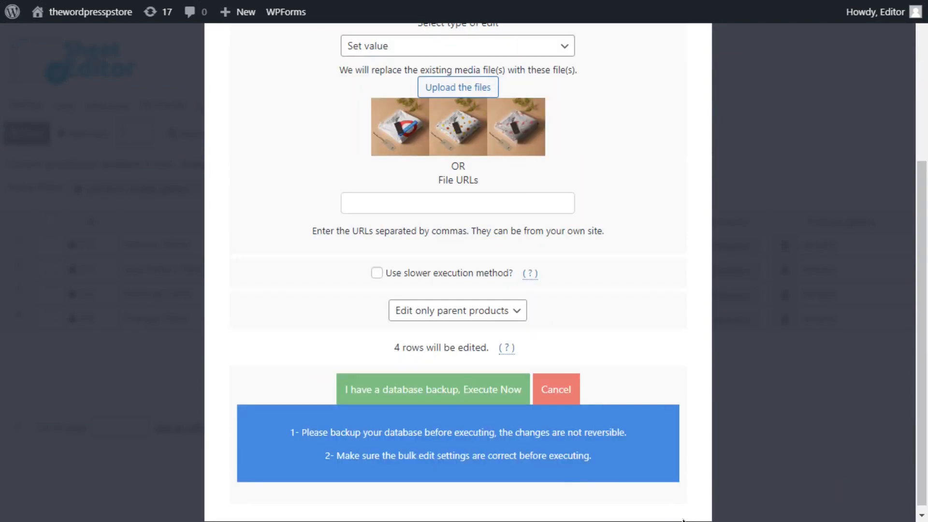
click(454, 390)
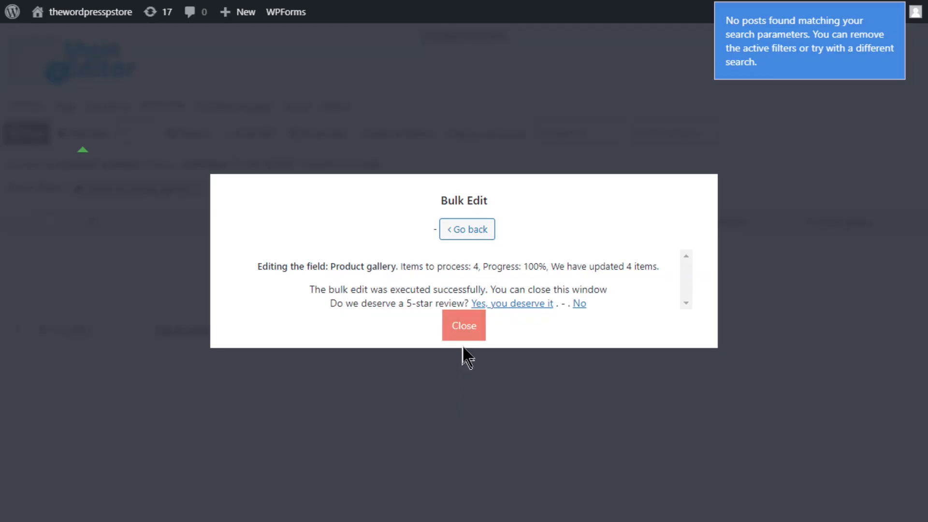
click(468, 329)
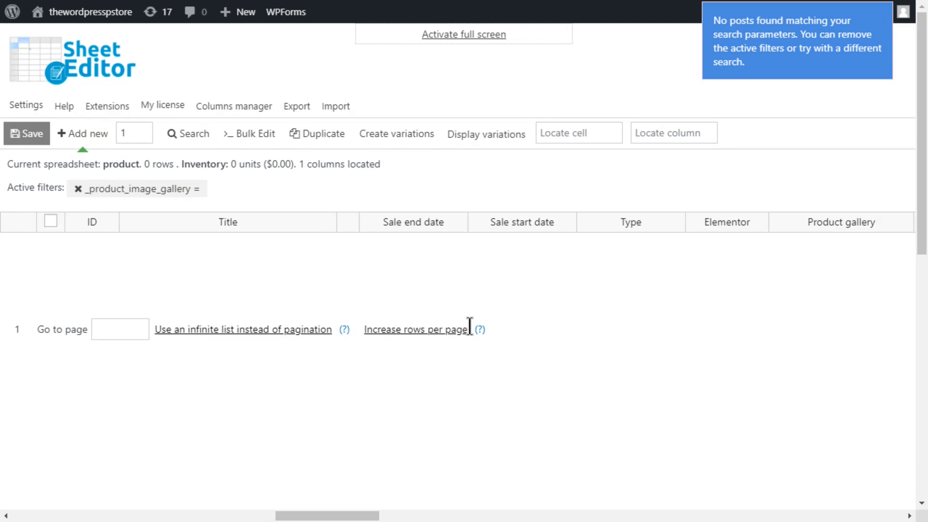